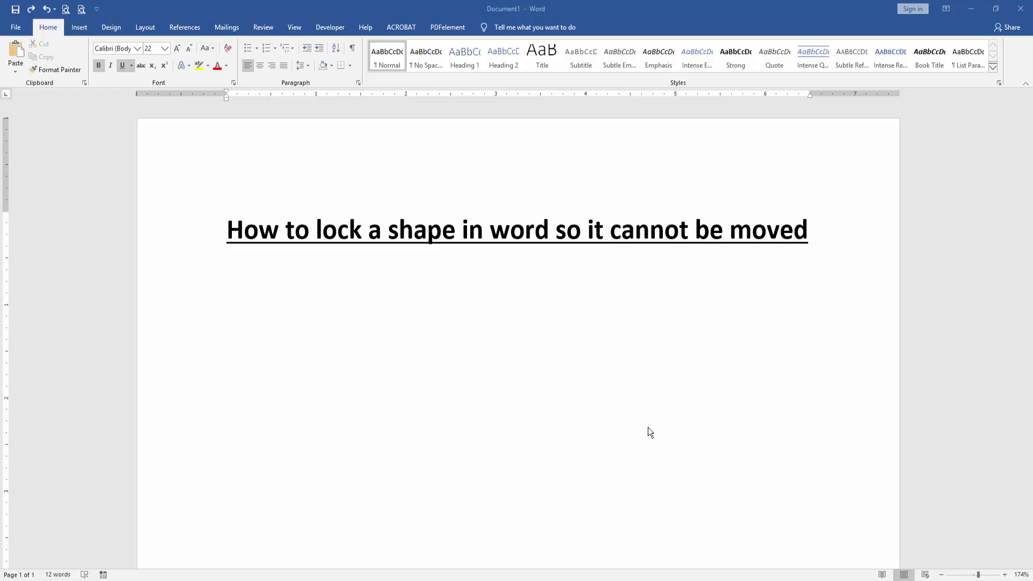
- Add a Blank header from the Insert tab's Header gallery
left_click(79, 28)
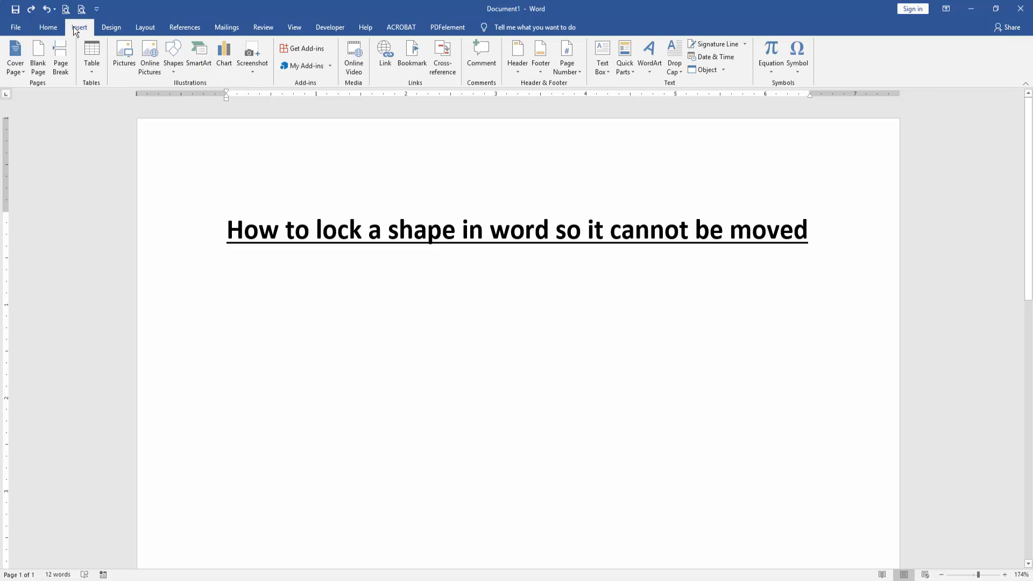
left_click(517, 65)
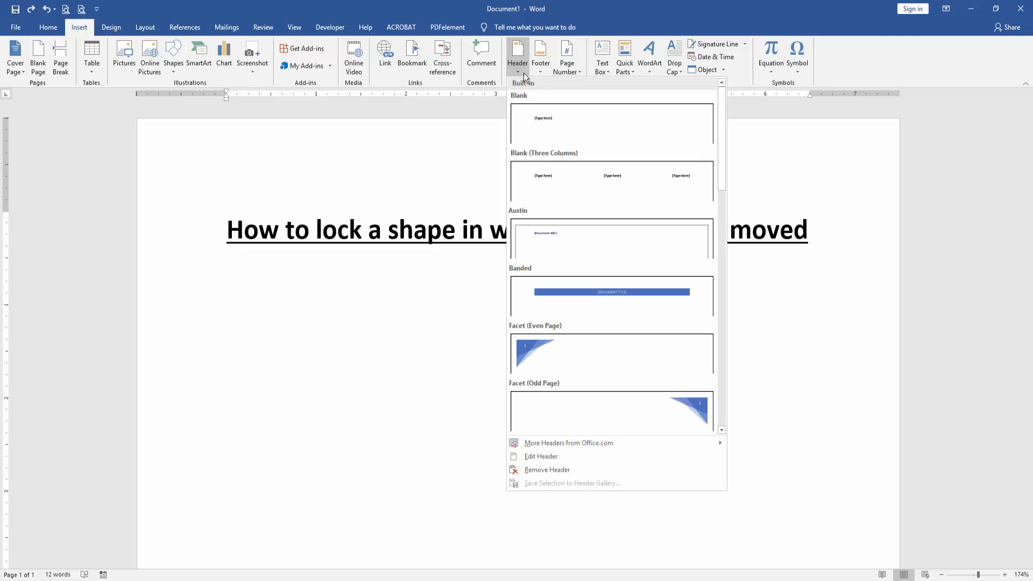
left_click(551, 125)
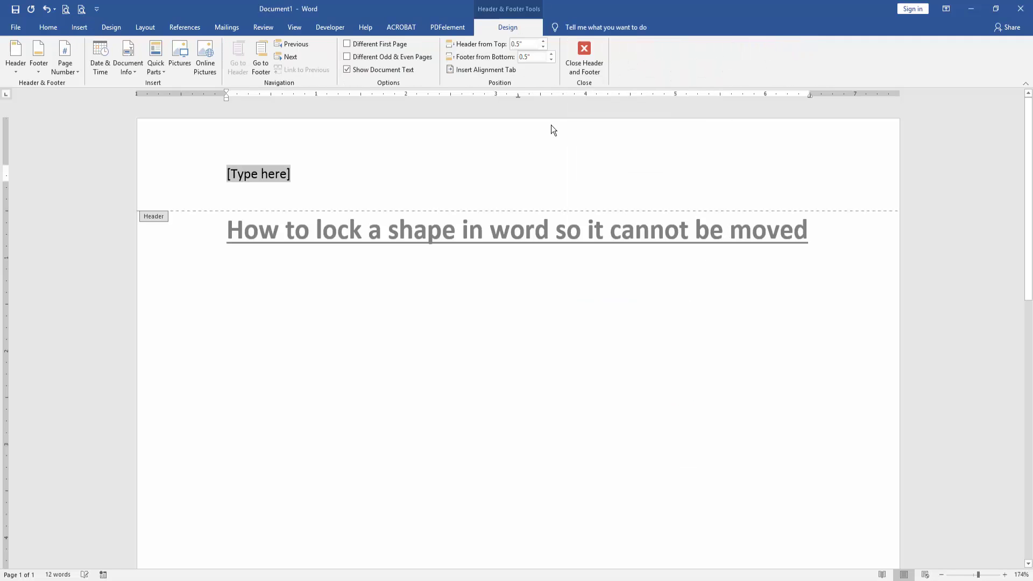
- Browse the Insert Shapes gallery, trying out shape choices
left_click(83, 27)
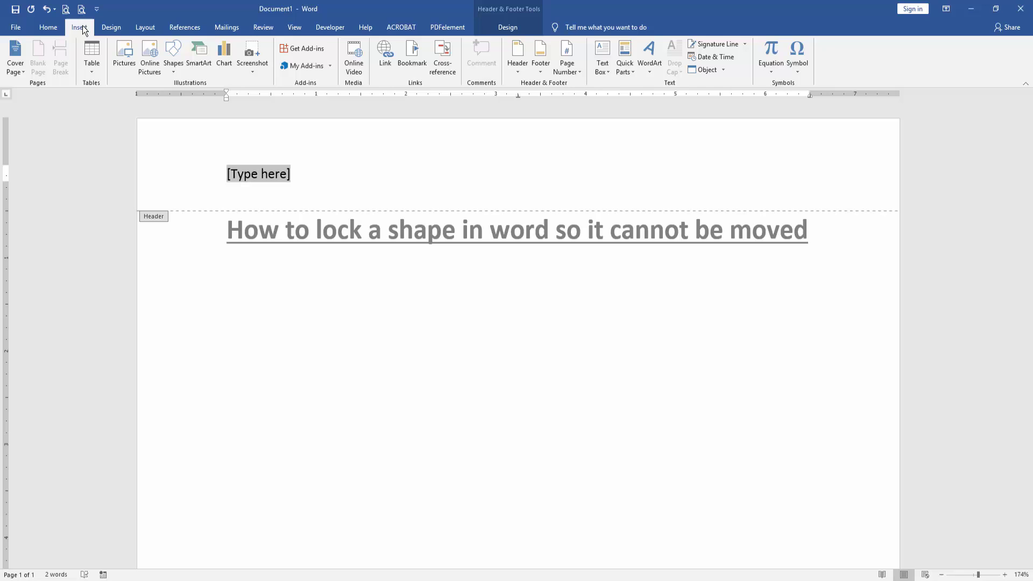
left_click(175, 63)
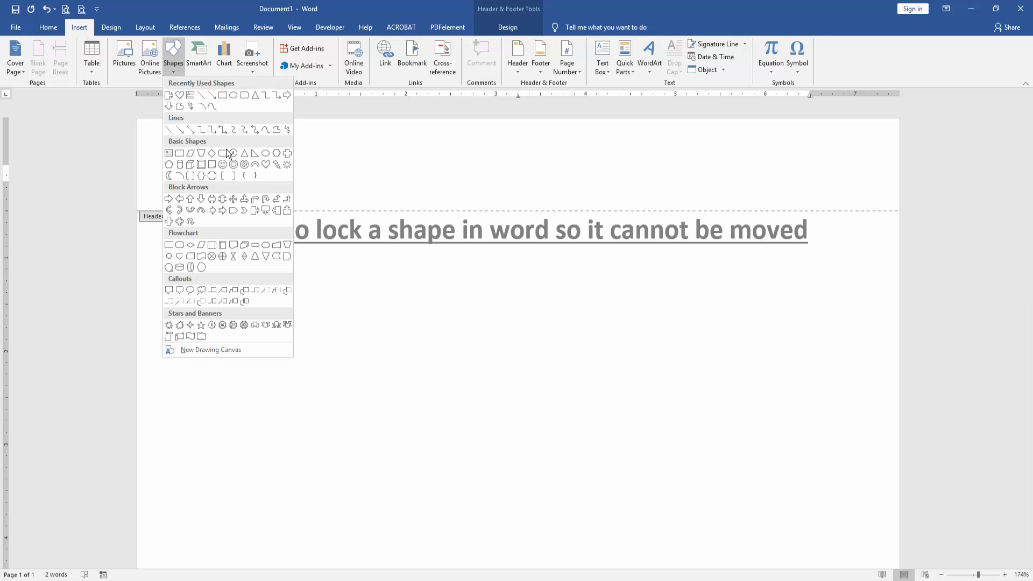
left_click(211, 106)
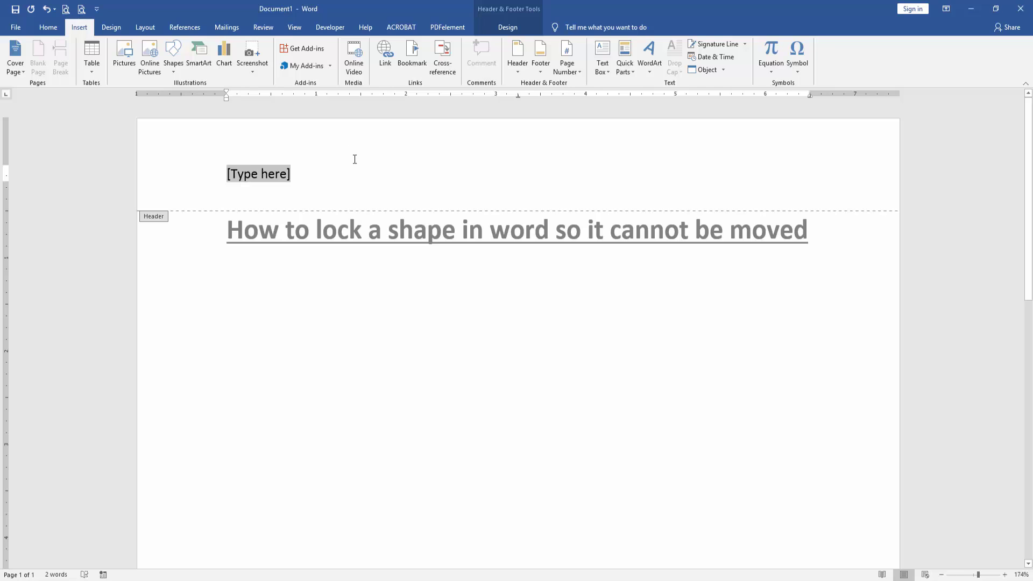
left_click(174, 48)
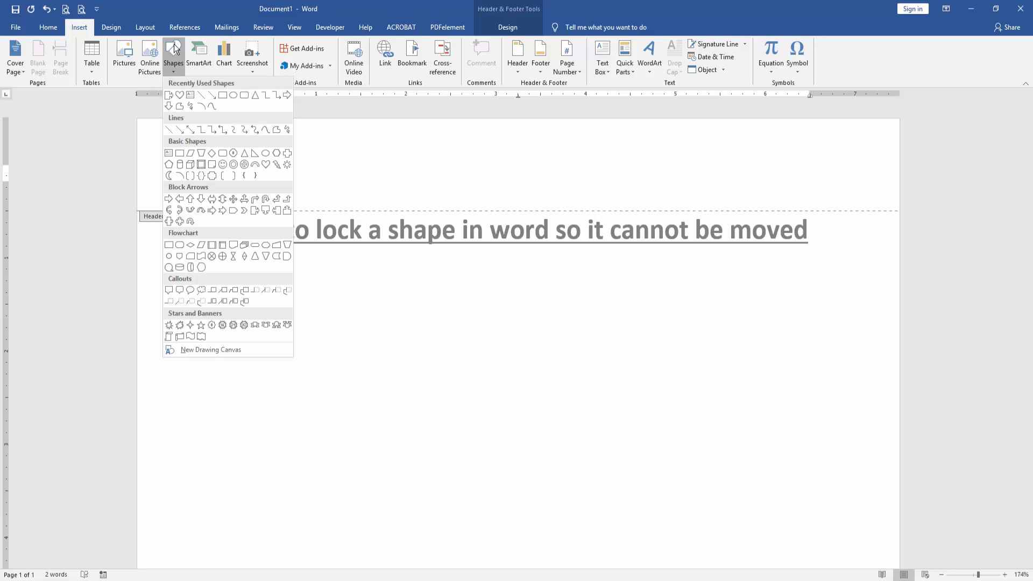
left_click(226, 95)
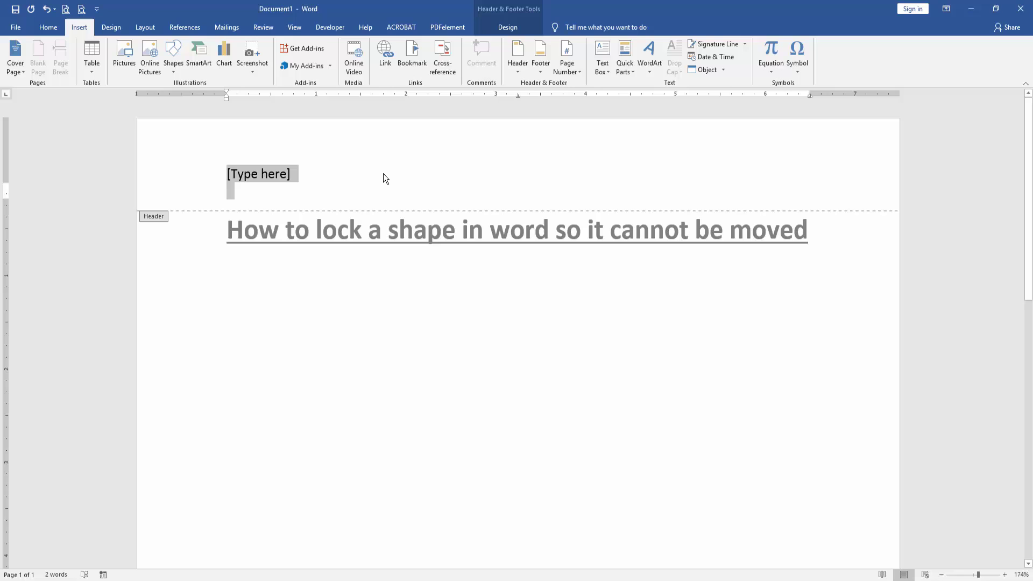
- Delete the [Type here] placeholder and draw a rounded rectangle over the header and title
key("Delete")
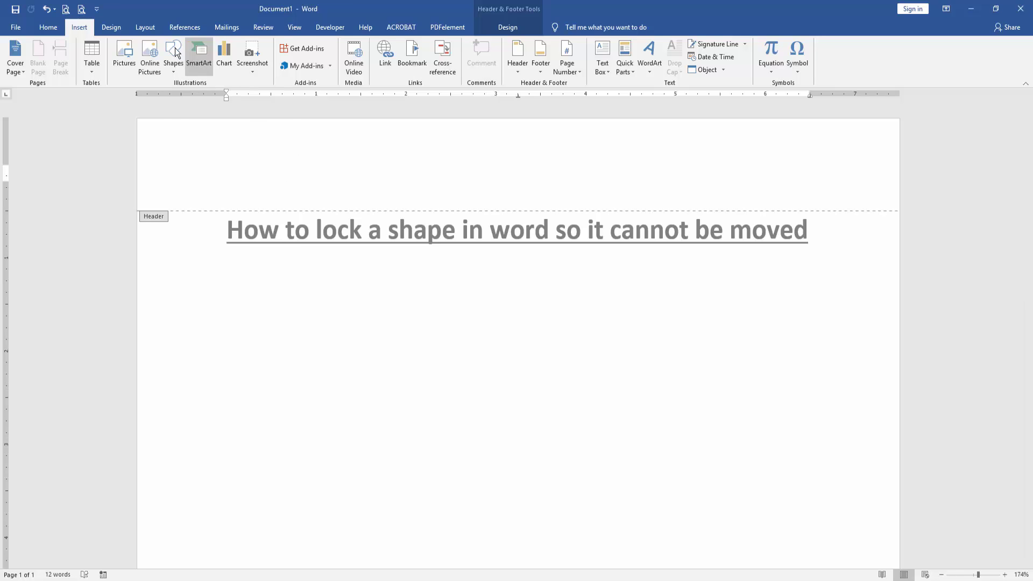
left_click(175, 51)
left_click(251, 96)
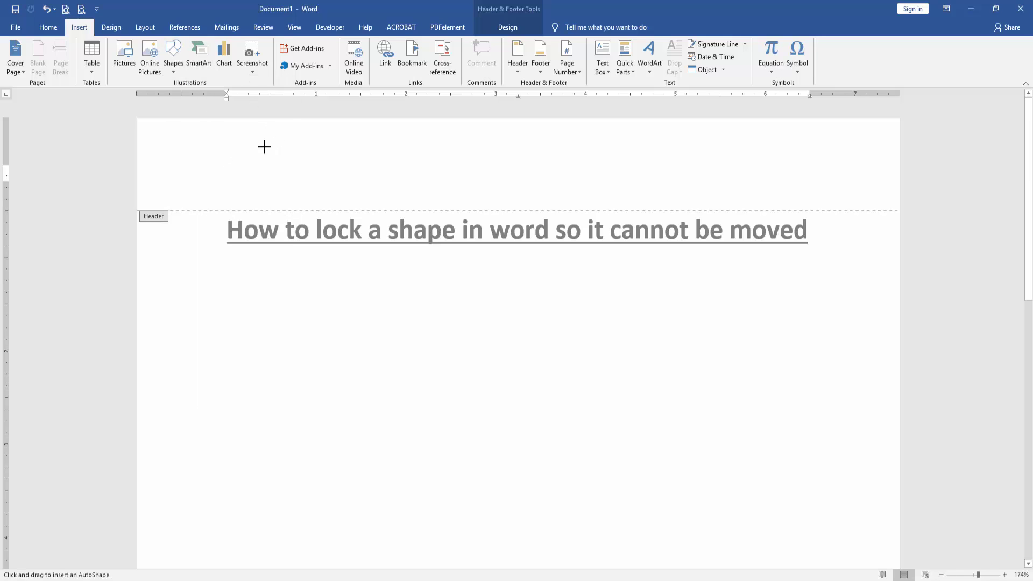
mouse_move(265, 147)
left_mouse_down()
mouse_move(587, 202)
mouse_move(617, 454)
left_mouse_up()
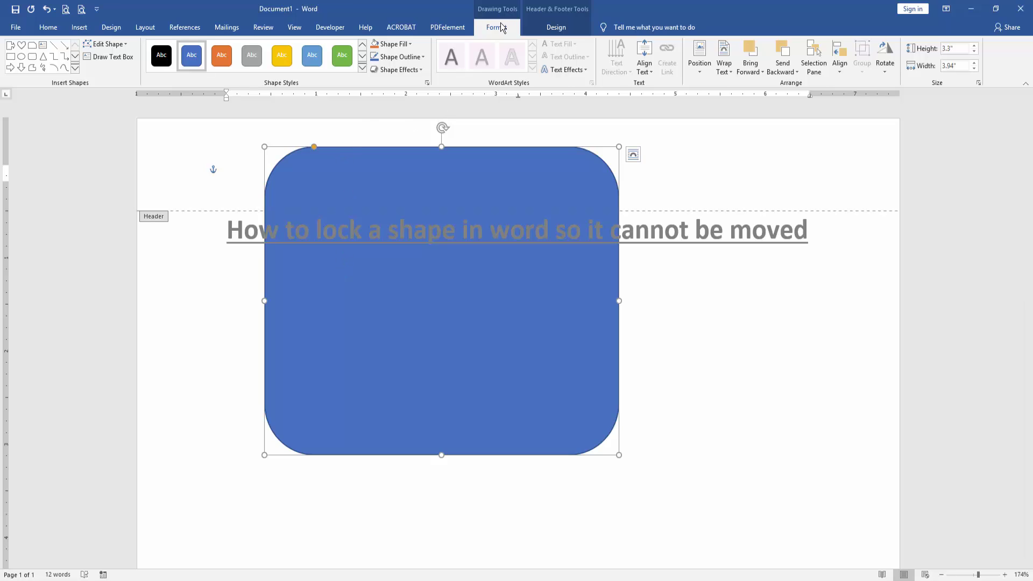
- Give the rounded rectangle the orange gradient shape style, then bring up the header and footer options
left_click(361, 72)
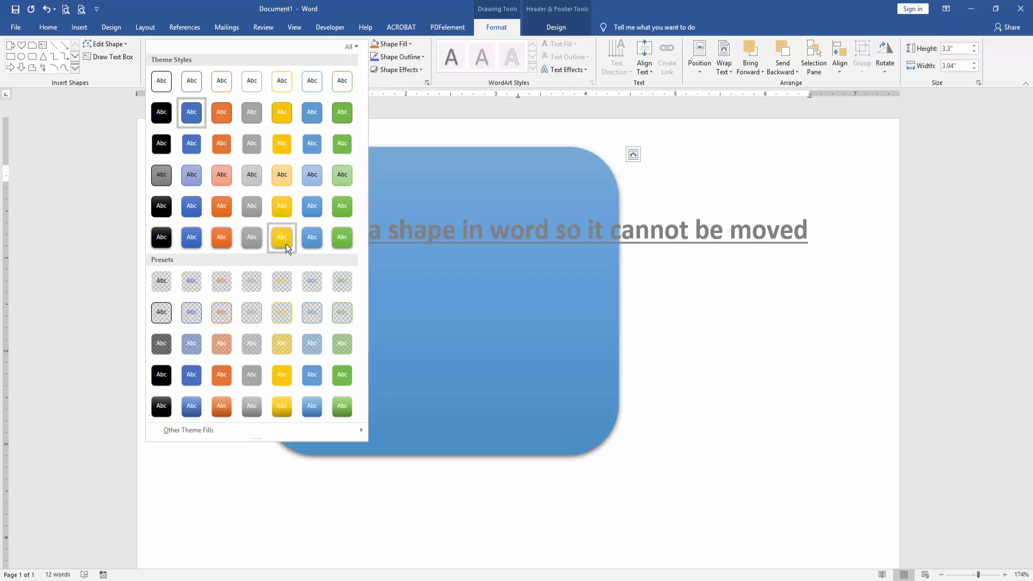
left_click(229, 242)
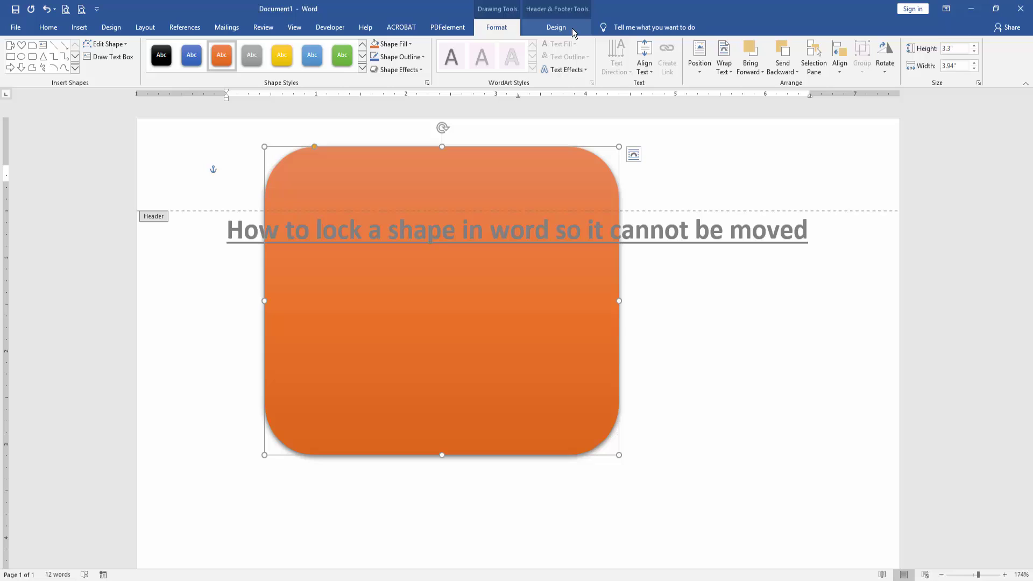
left_click(557, 28)
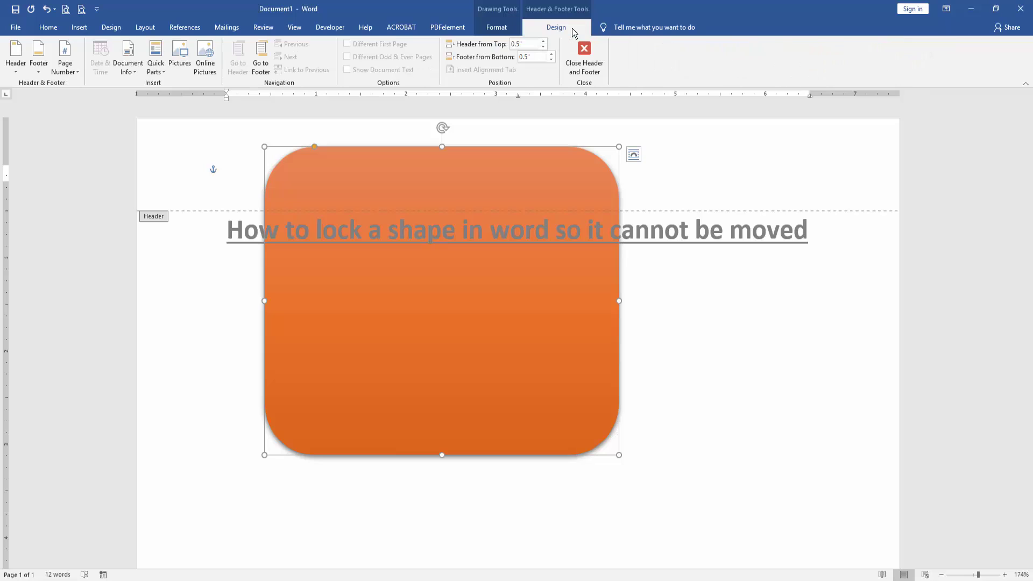
left_click(585, 66)
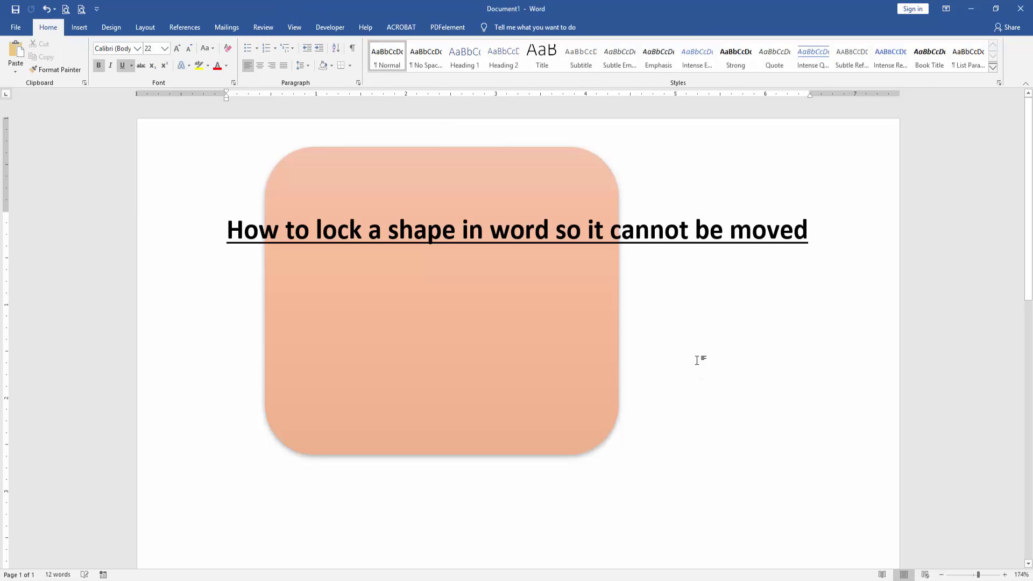
left_click(535, 229)
key("ctrl+a")
left_click(583, 411)
left_click(477, 351)
left_click(726, 347)
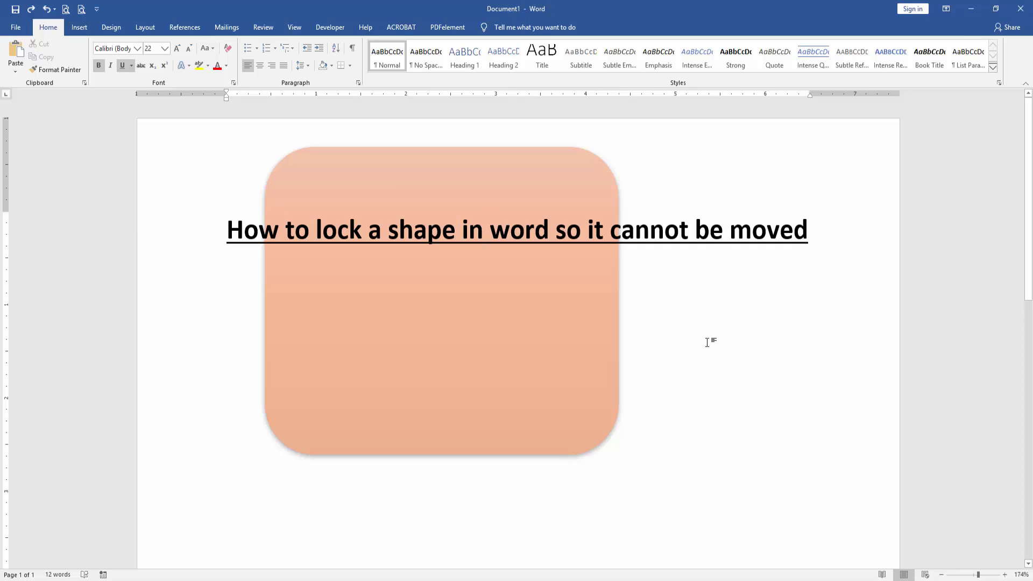